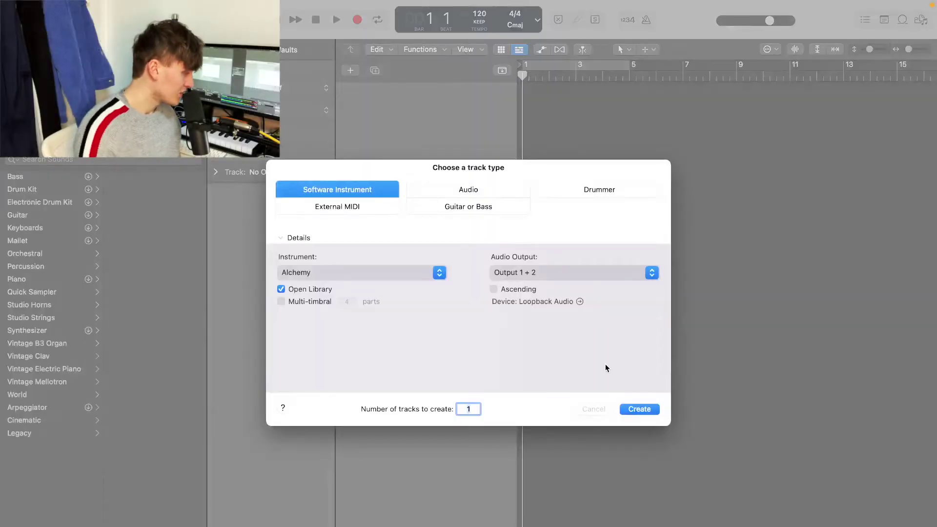
Step: Create the Inst 1 track with Alchemy (Stereo) and open the Alchemy plug-in window
left_click(440, 272)
mouse_move(392, 292)
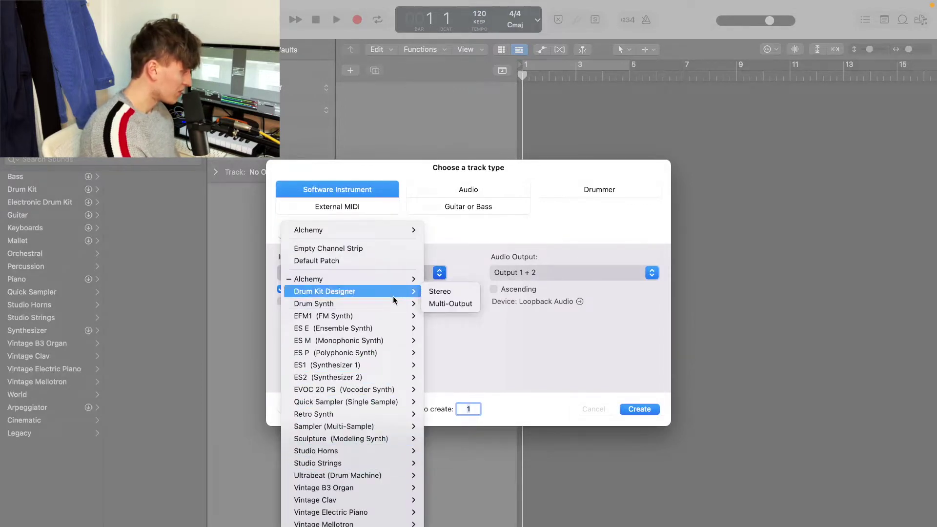
left_click(440, 279)
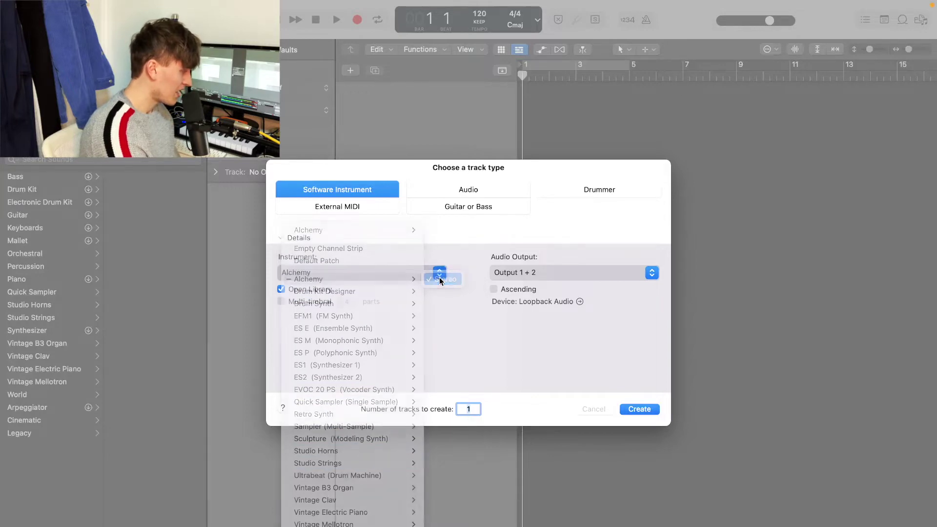
left_click(654, 408)
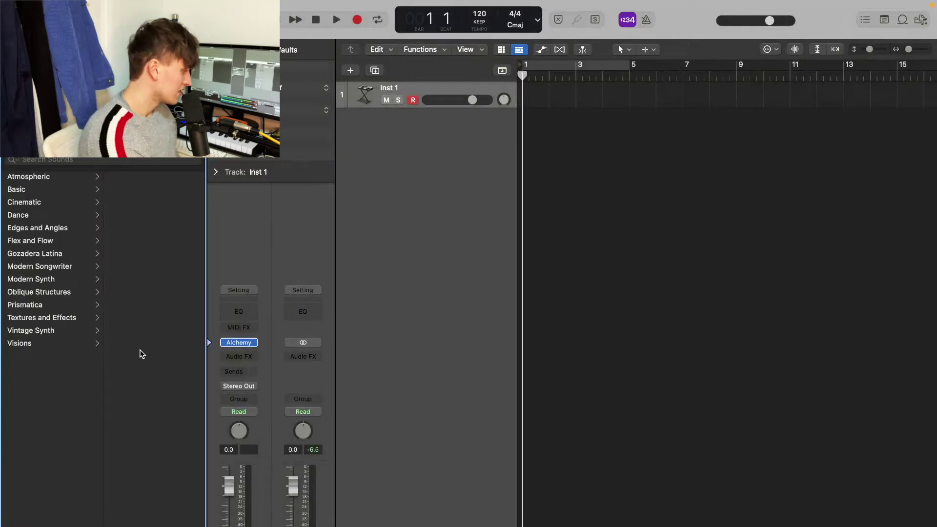
left_click(242, 344)
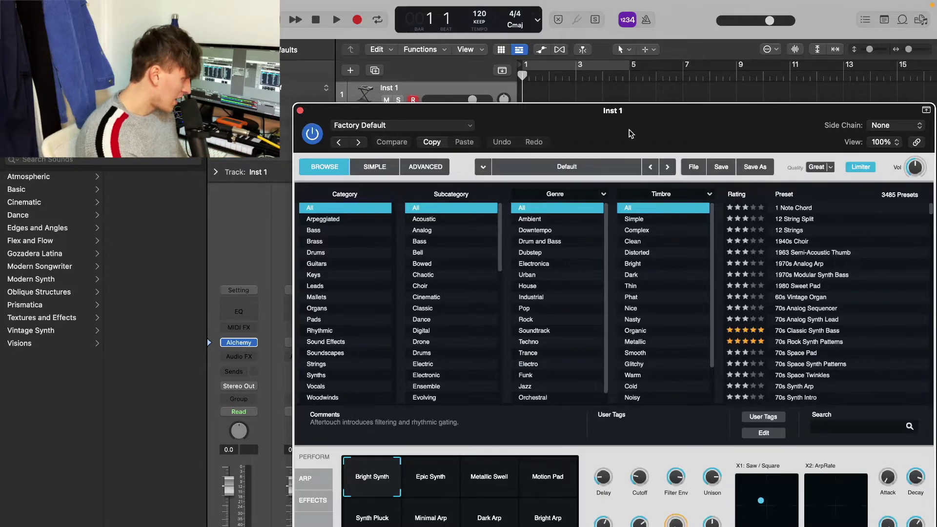
Step: Drag the Alchemy window left so the 3485-preset browser sits beside the library
left_click_drag(632, 132, 558, 131)
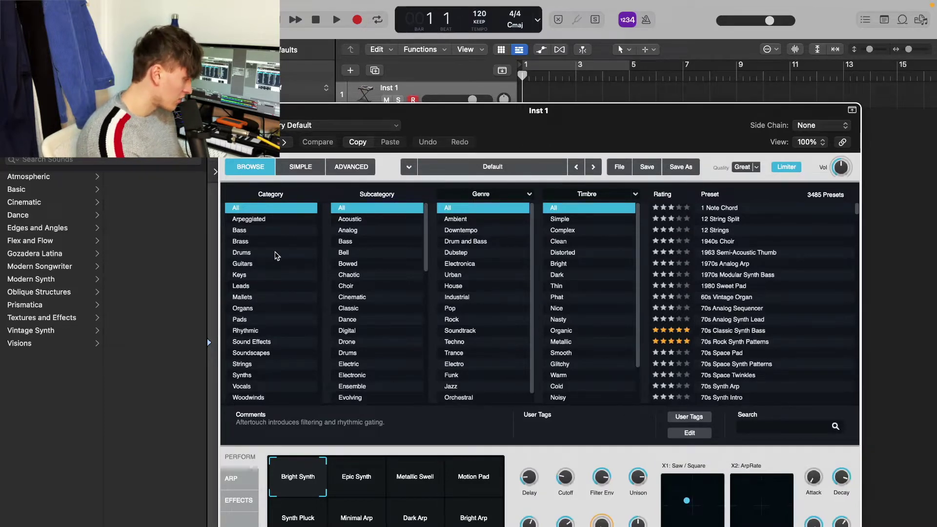
Step: Filter presets to Bass, Acoustic, Pop and Clean, then load 1963 Semi-Acoustic Thumb
left_click(258, 231)
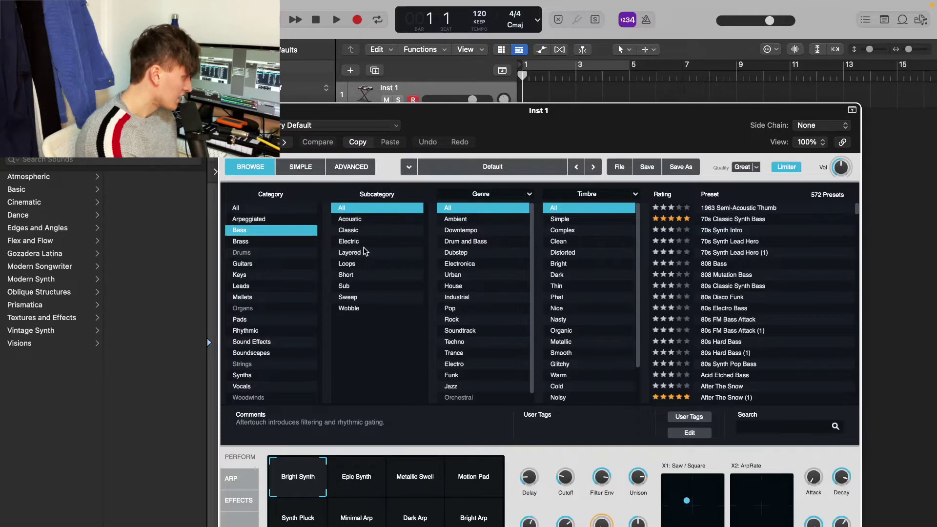
left_click(360, 222)
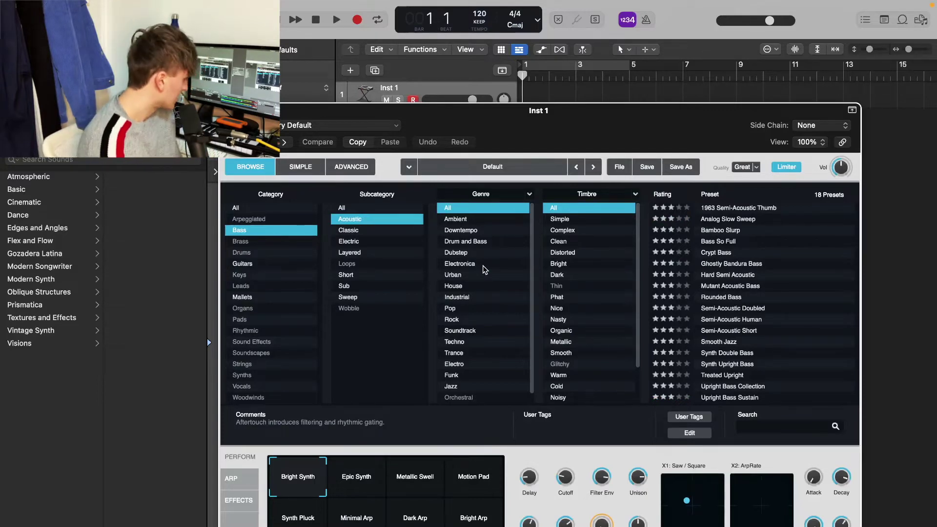
left_click(475, 312)
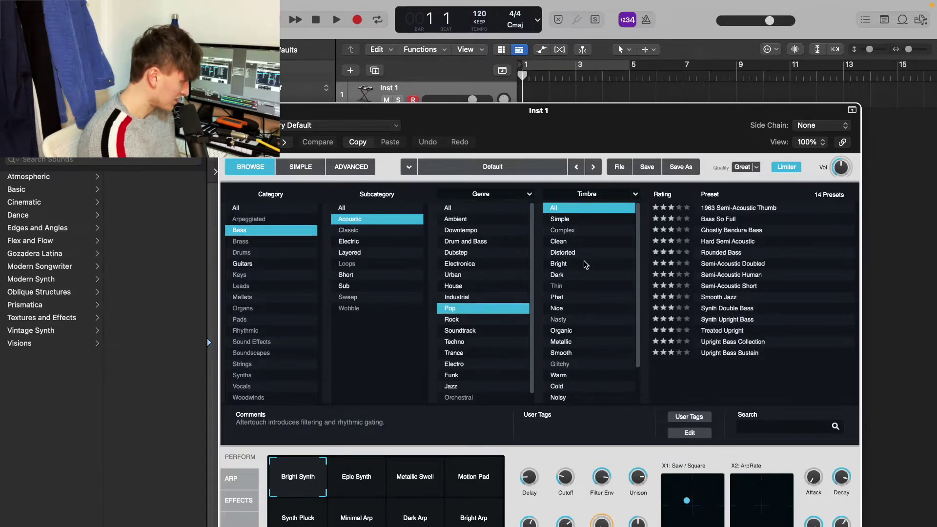
scroll(604, 311, "down", 1)
scroll(605, 309, "down", 1)
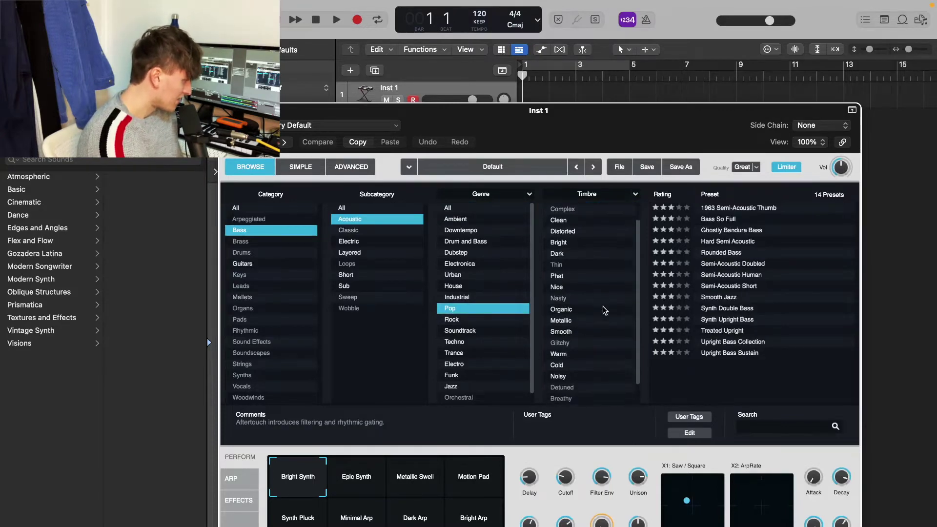
scroll(620, 323, "down", 2)
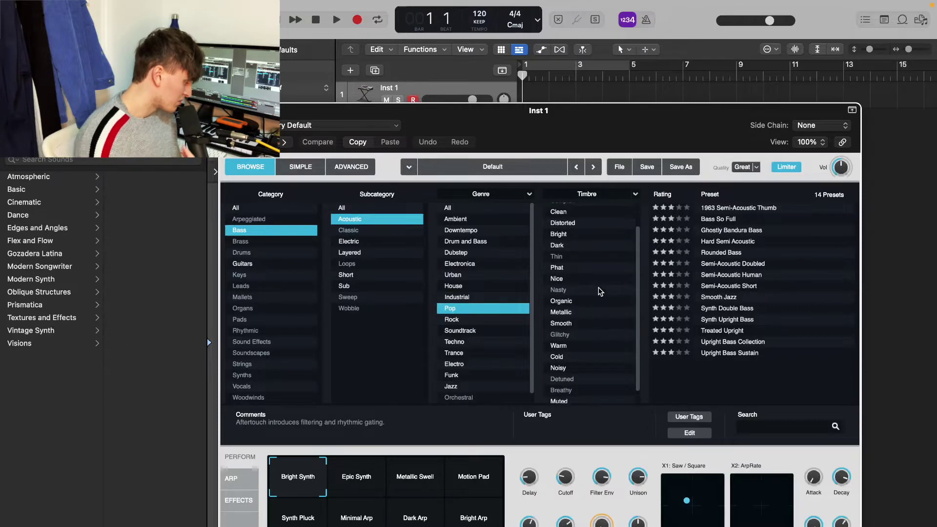
scroll(600, 292, "up", 1)
scroll(600, 292, "up", 1)
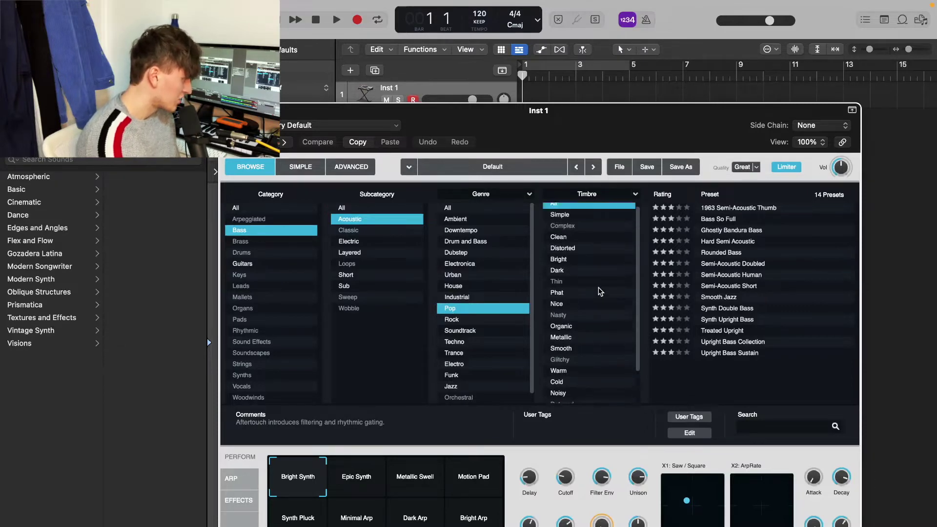
left_click(577, 237)
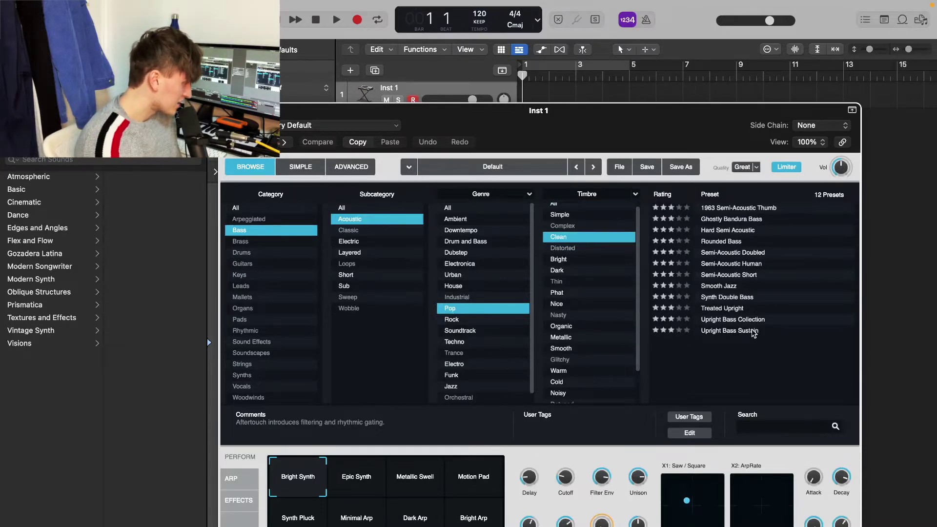
left_click(750, 208)
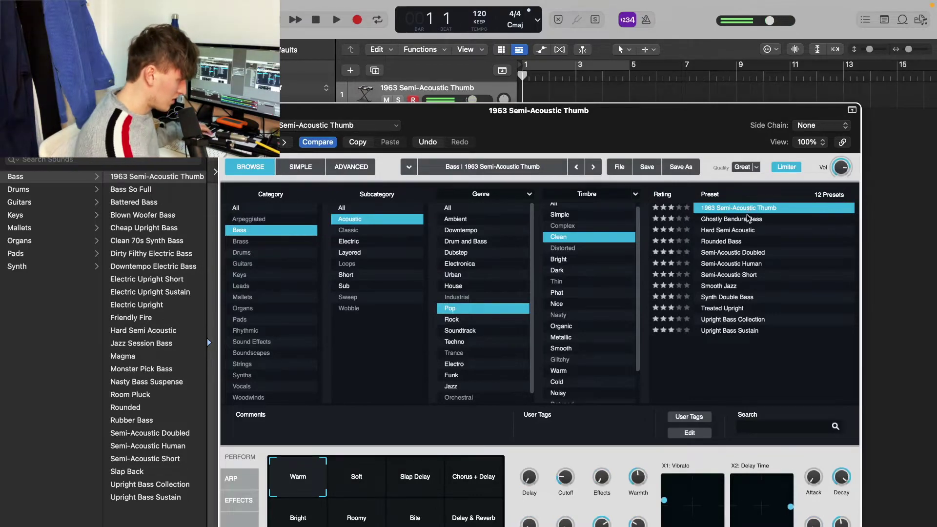
Step: Try Ghostly Bandura Bass and Hard Semi Acoustic, then filter presets to Guitars, Acoustic and Bright
left_click(749, 218)
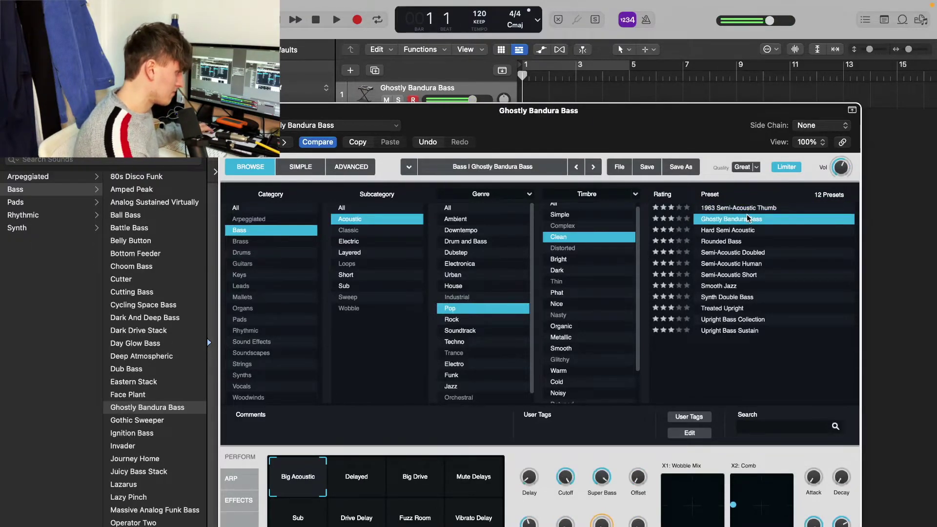
left_click(743, 230)
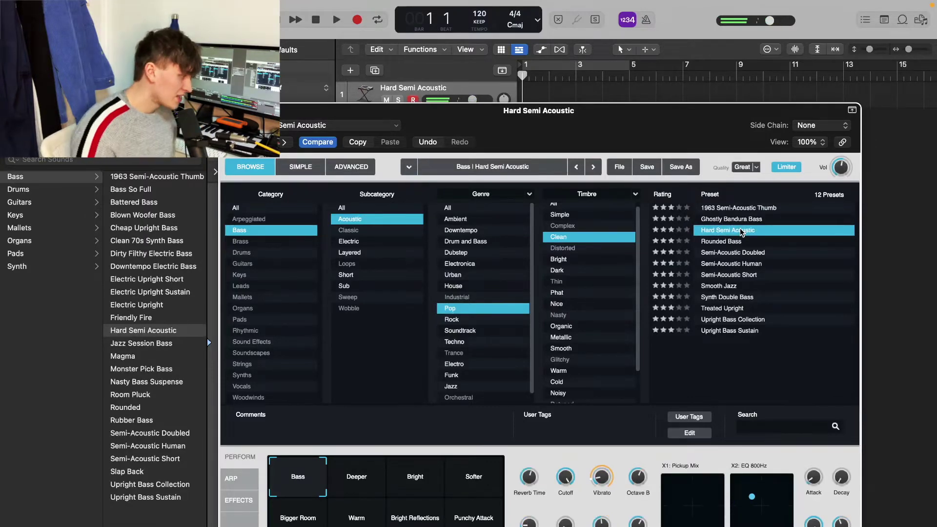
left_click(262, 264)
left_click(352, 221)
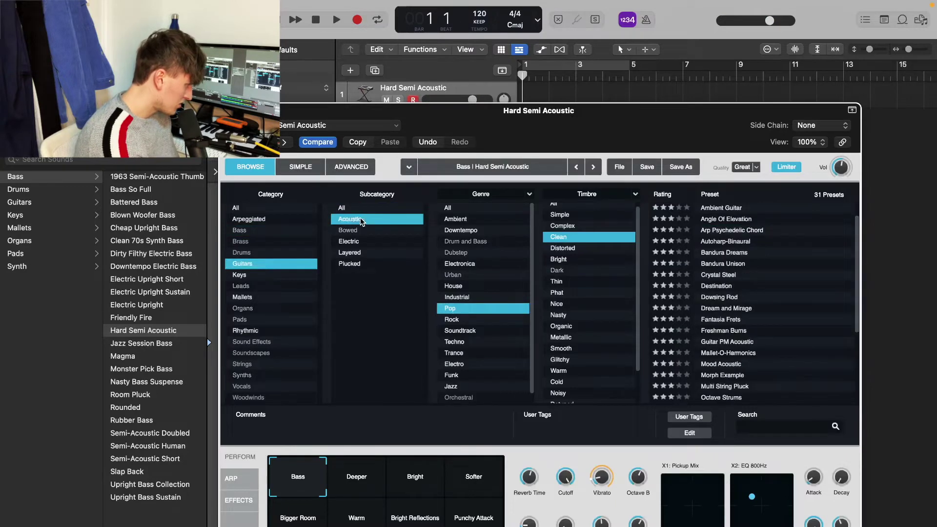
left_click(570, 260)
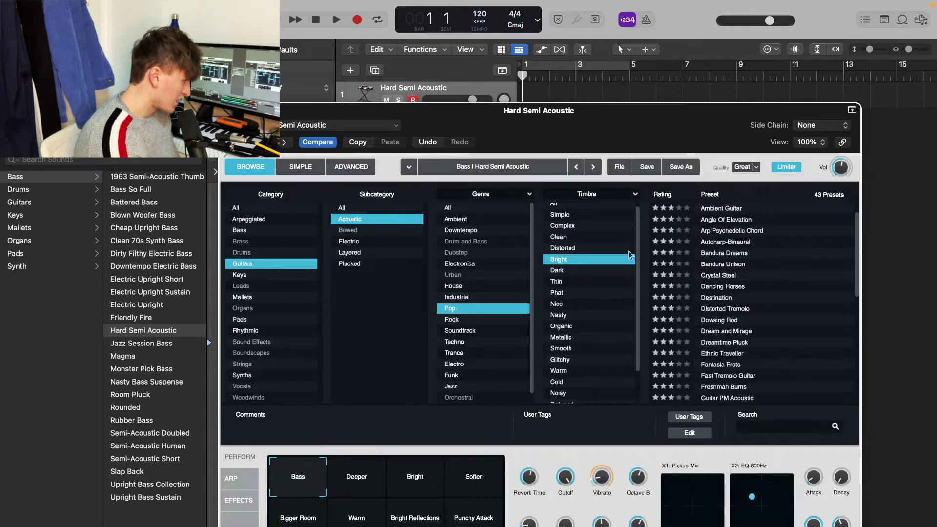
Step: Load Ambient Guitar from the 43 filtered Guitars/Acoustic/Pop/Bright presets
scroll(690, 341, "down", 5)
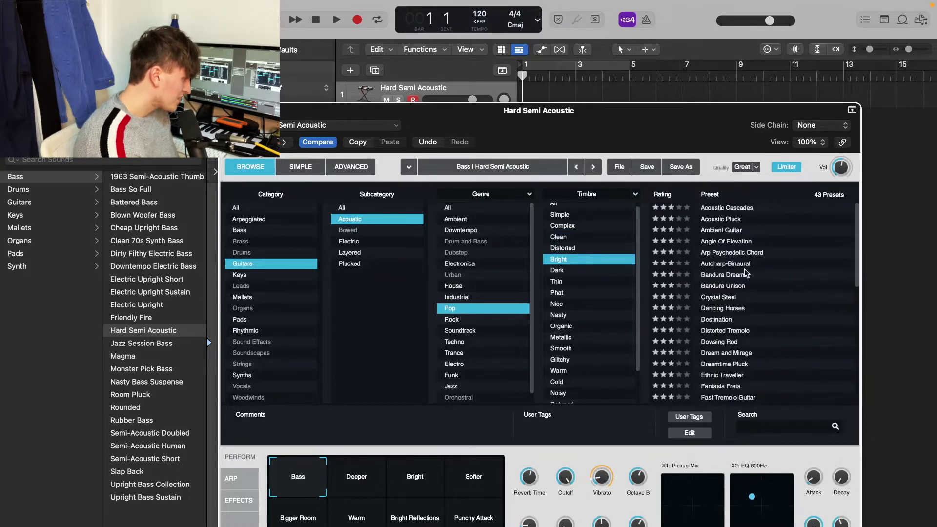
left_click(747, 231)
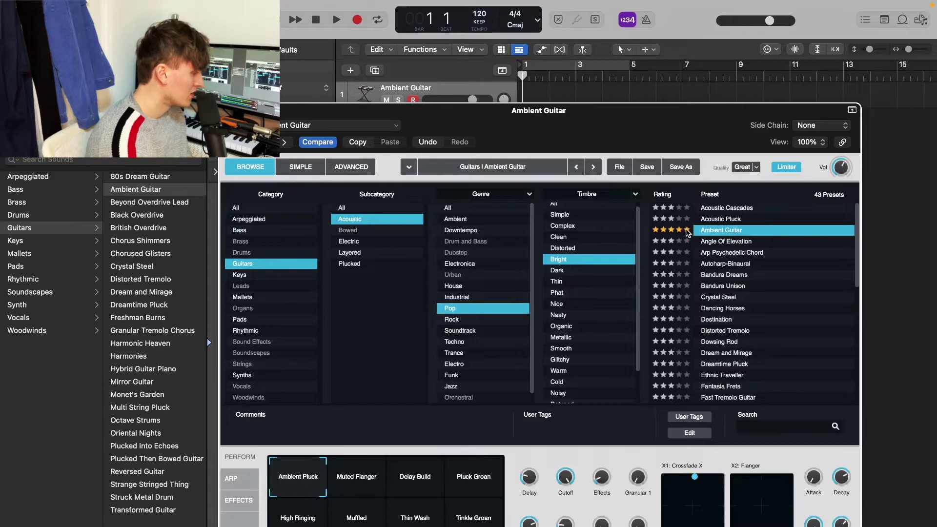
Step: Rate Ambient Guitar three stars after trying five, two and one stars
left_click(688, 232)
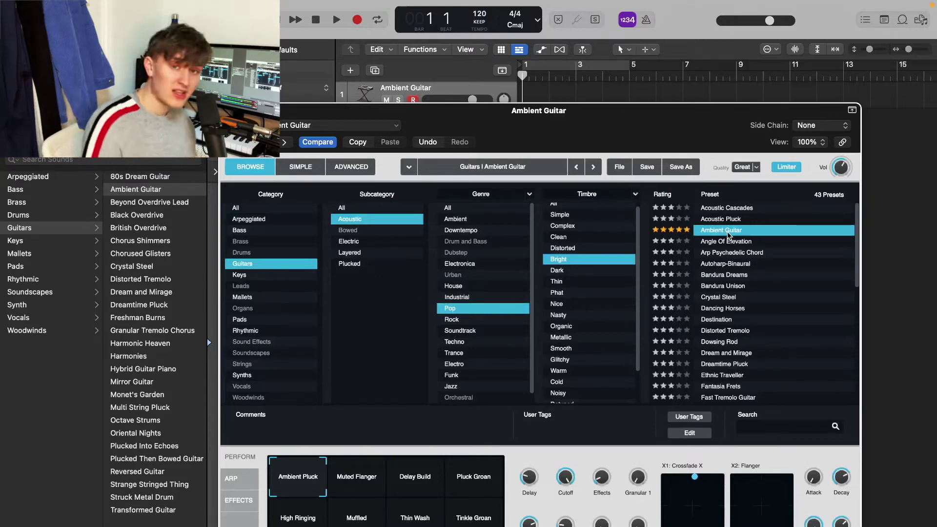
left_click(661, 230)
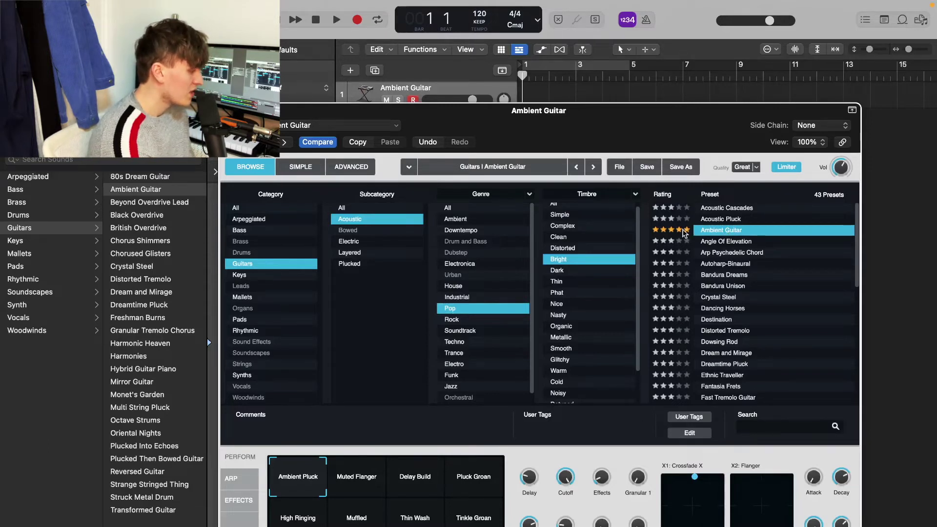
left_click(656, 231)
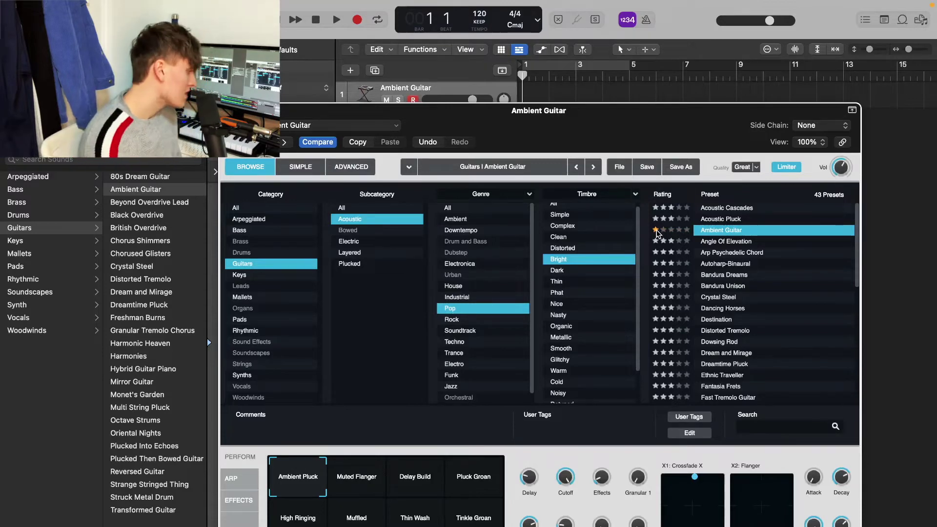
left_click(671, 230)
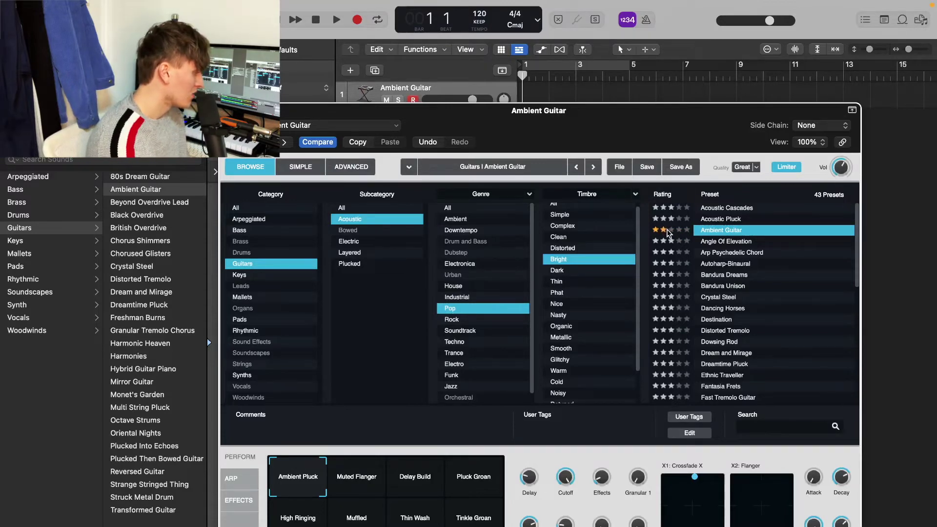
Step: Step through Acoustic Cascades and Arp Psychedelic Chord, then reload Ambient Guitar
key("Up")
key("Up")
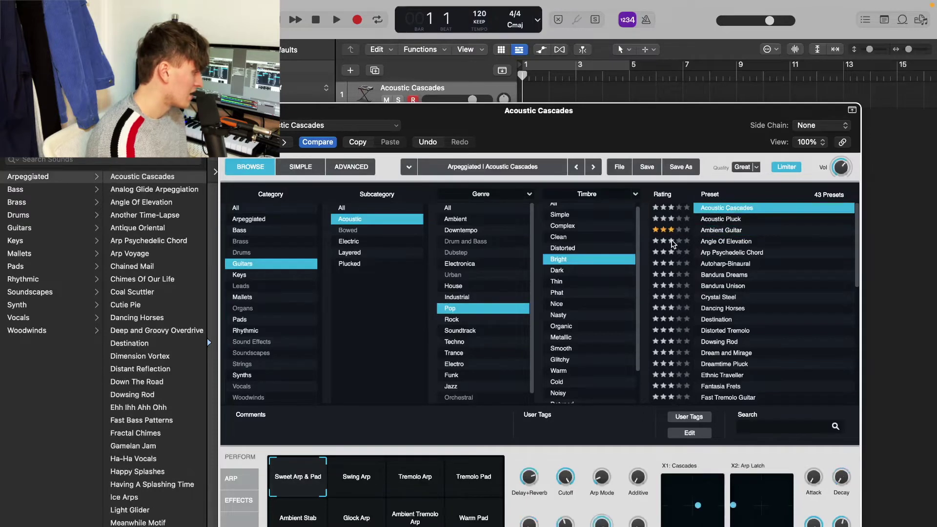
key("Down")
key("Down")
key("Down")
key("Down")
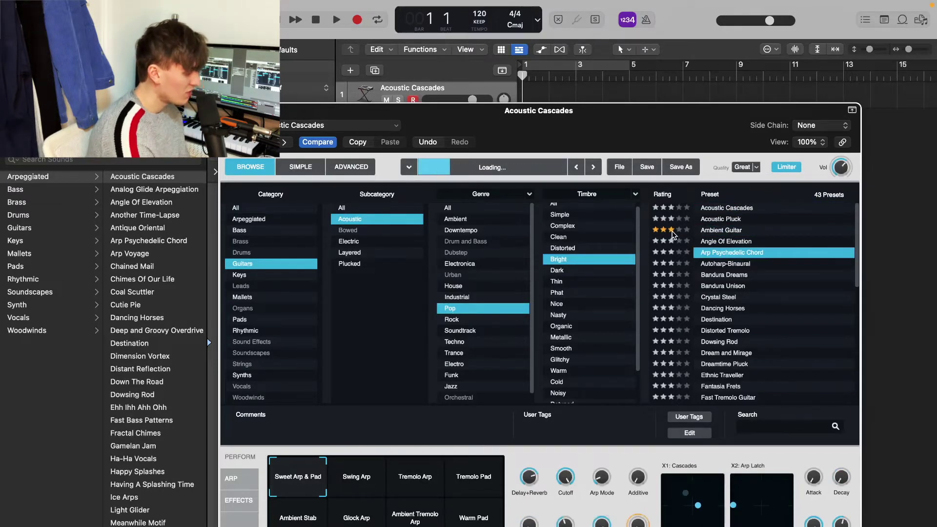
scroll(483, 381, "down", 1)
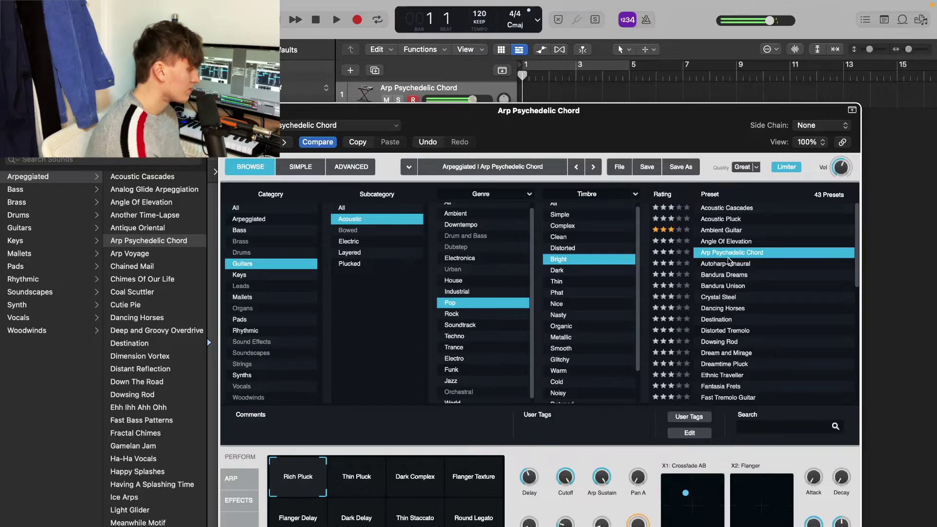
left_click(731, 231)
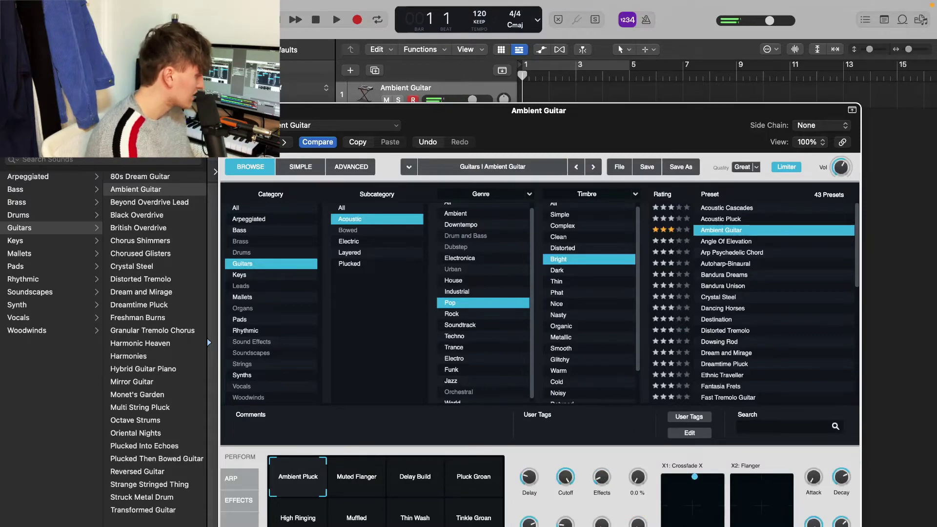
Step: Audition the Muted Flanger, Delay Build and Muffled variations, then filter presets to Keys
left_click(351, 487)
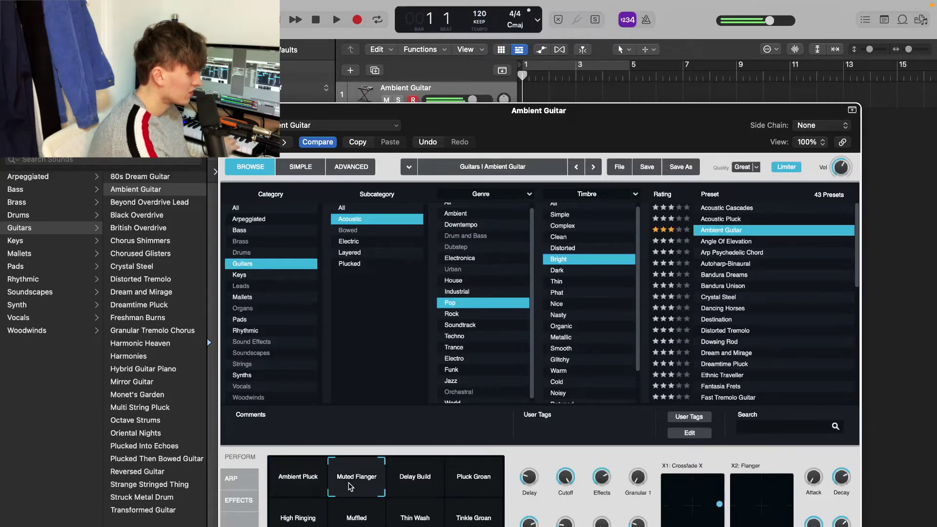
left_click(418, 486)
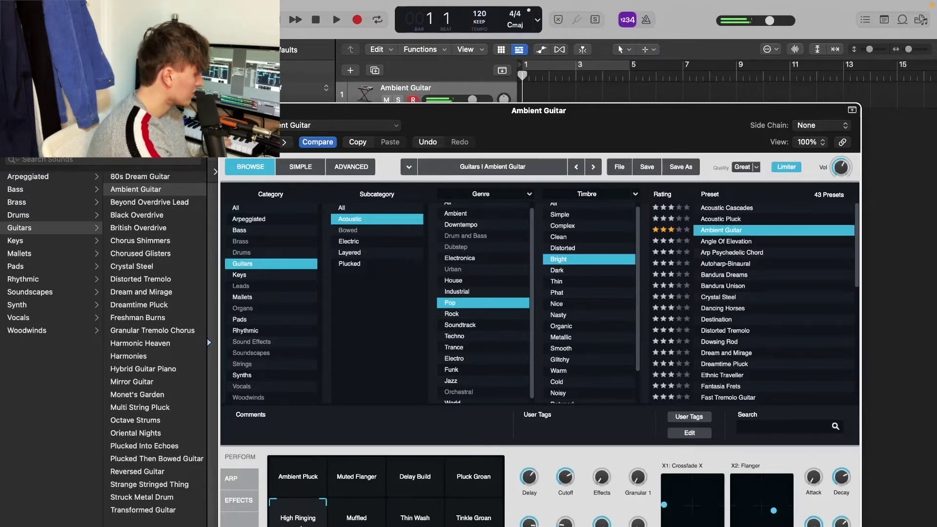
left_click(355, 518)
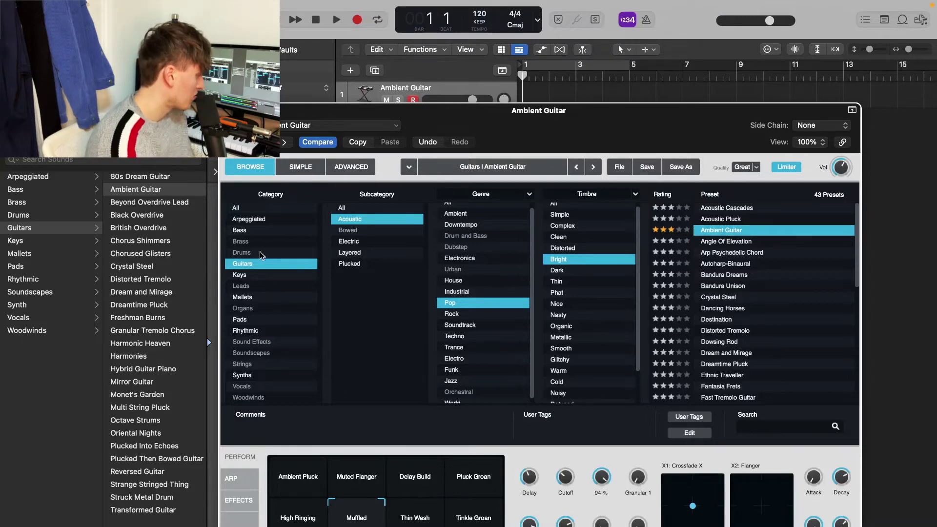
left_click(253, 278)
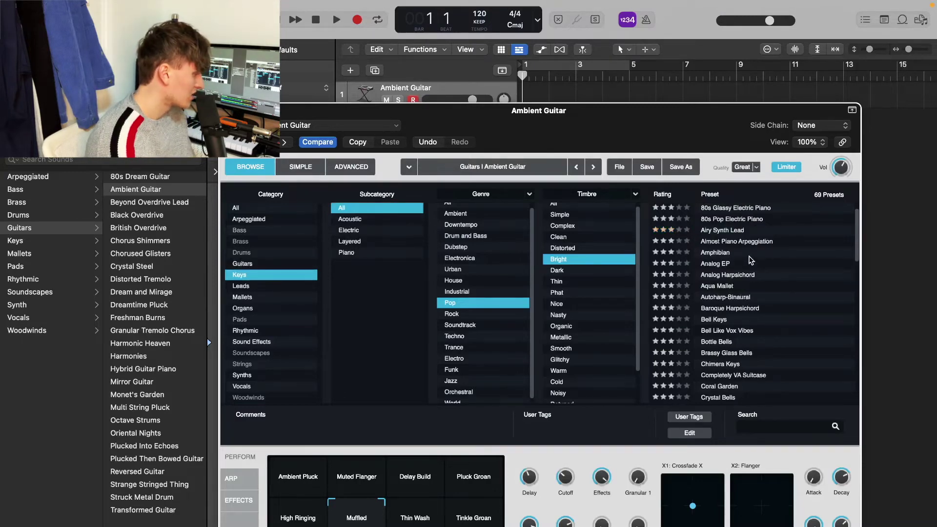
Step: Load the Amphibian preset from the 69 Keys presets and switch Alchemy to its Simple page
left_click(748, 254)
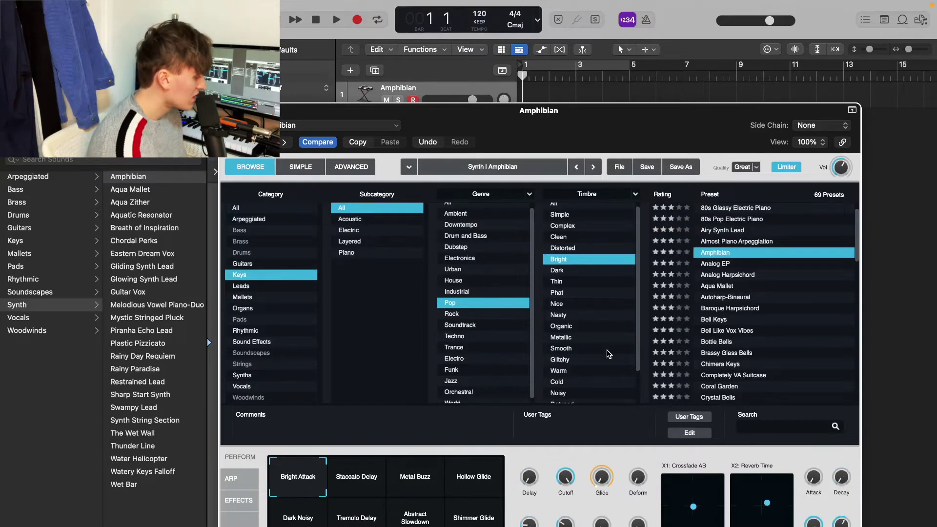
mouse_move(598, 476)
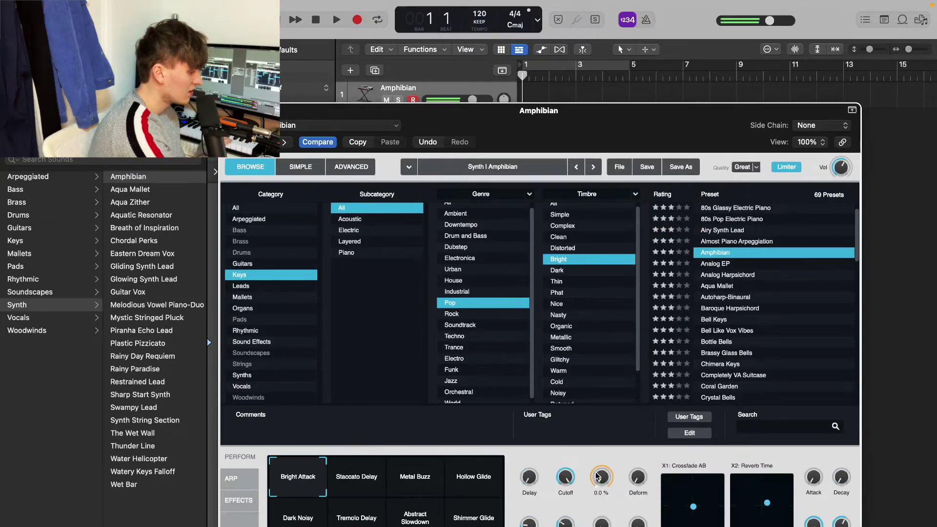
mouse_move(824, 486)
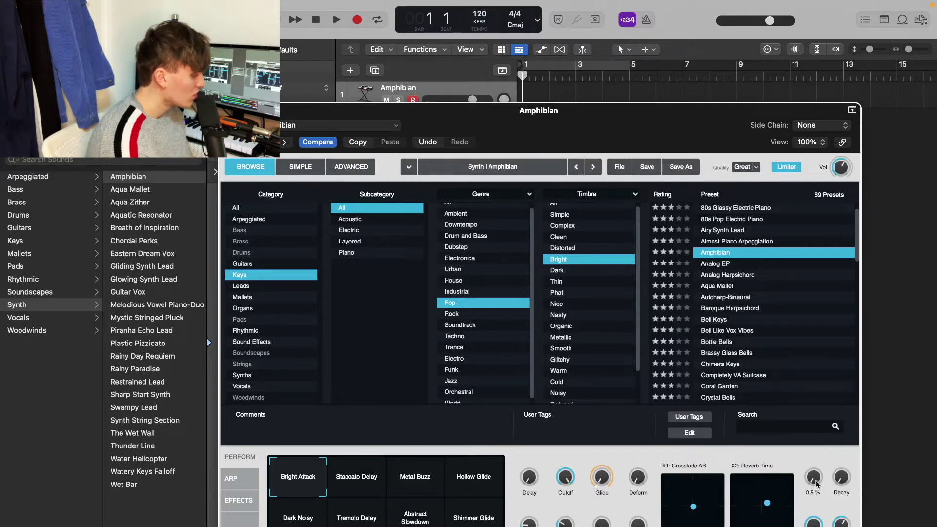
mouse_move(857, 462)
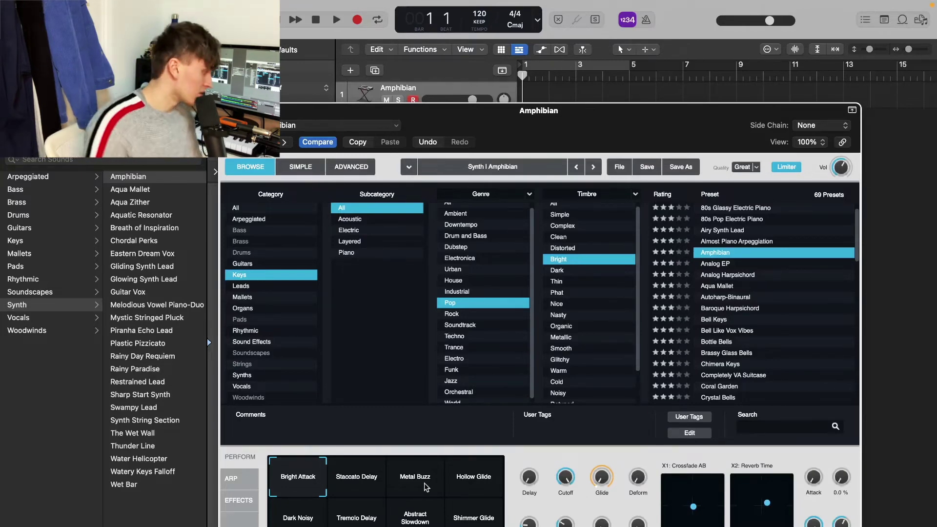
left_click(299, 166)
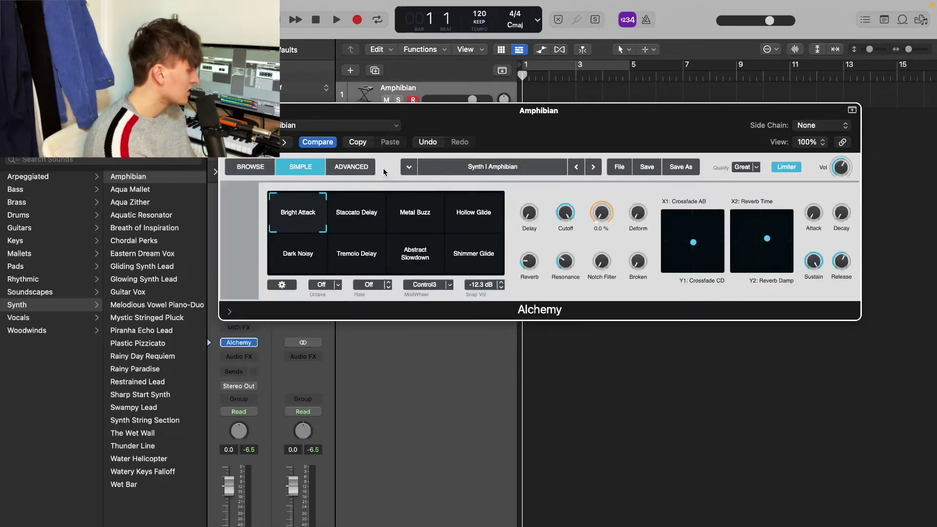
Step: View the Advanced editor, return to Browse, and cycle the lower panel tabs ending on ARP
left_click(352, 167)
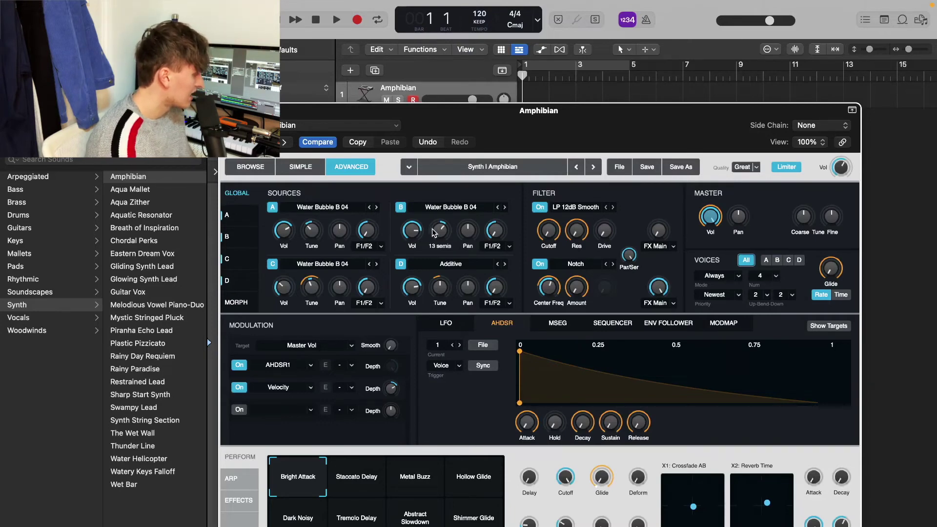
left_click(250, 167)
left_click(241, 481)
left_click(244, 498)
left_click(241, 478)
left_click(244, 466)
left_click(246, 480)
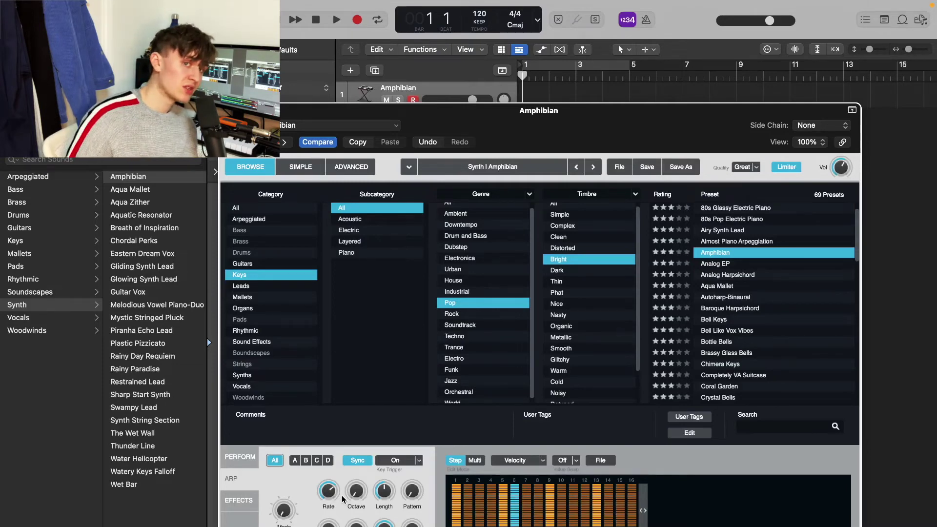
Step: Display the Three Band EQ, Multimode Filter and Acoustic Reverb chain after briefly revisiting Perform
left_click(239, 500)
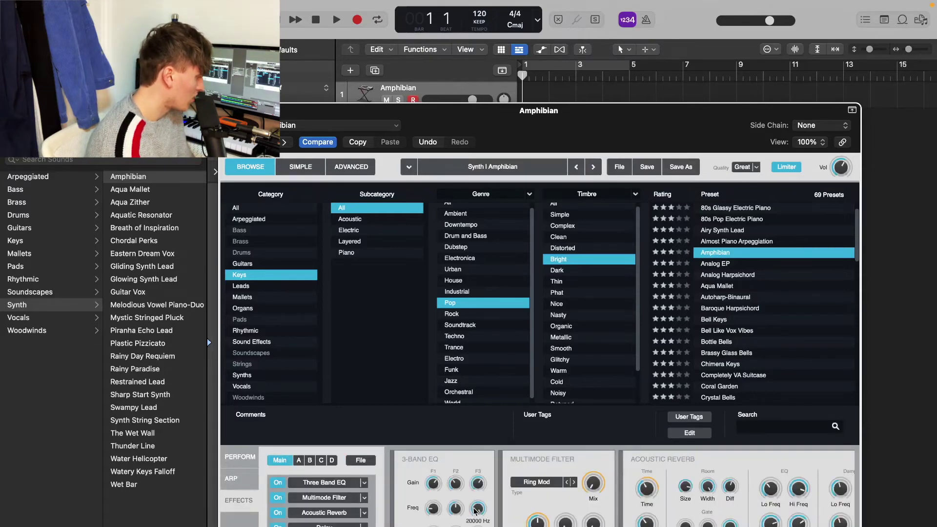
mouse_move(450, 483)
left_click(242, 459)
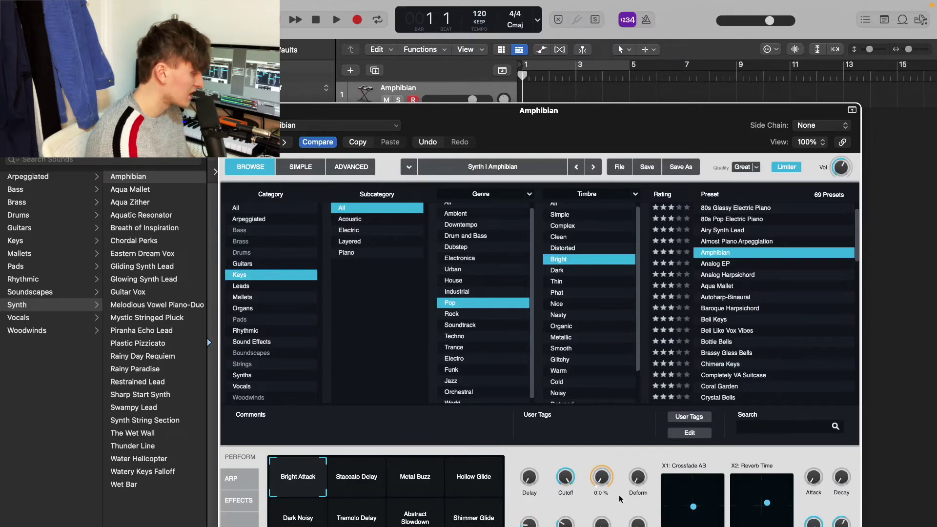
left_click(243, 503)
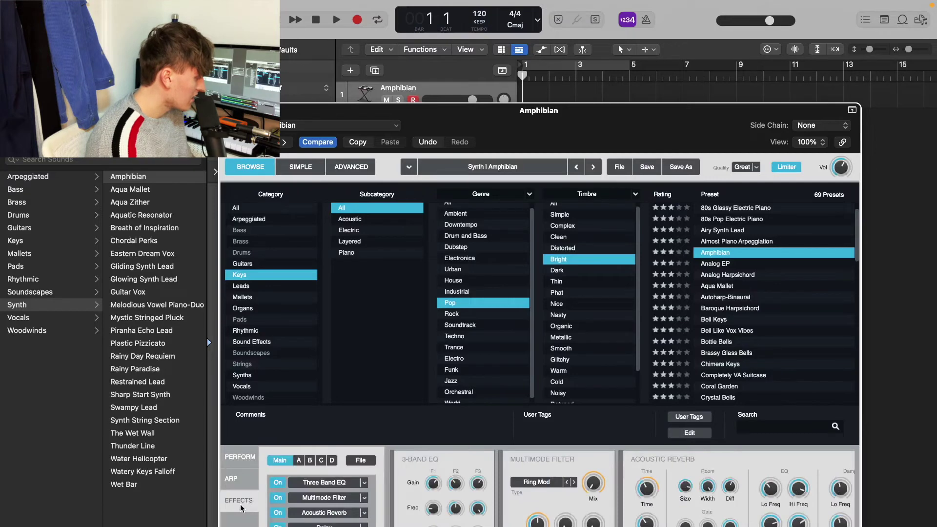